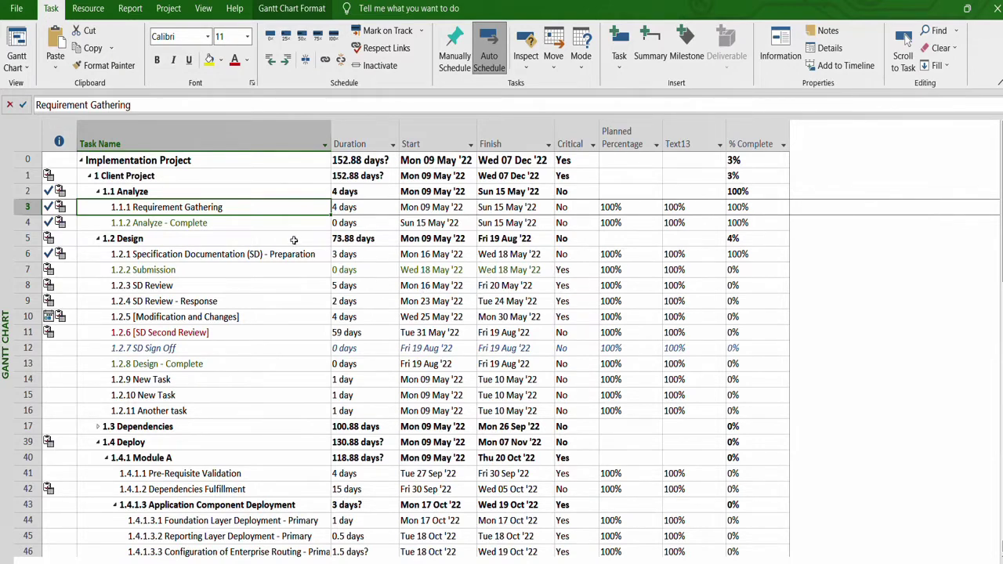
# Examine the Analyze summary task's duration, start and finish dates alongside its subtasks Requirement Gathering and Analyze - Complete.
pyautogui.click(235, 193)
pyautogui.click(240, 205)
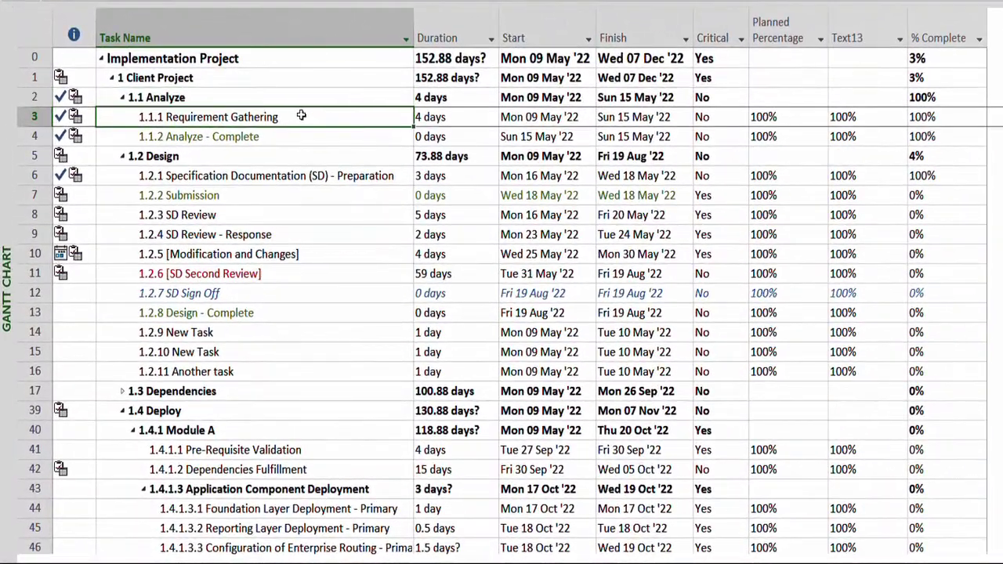
pyautogui.click(307, 140)
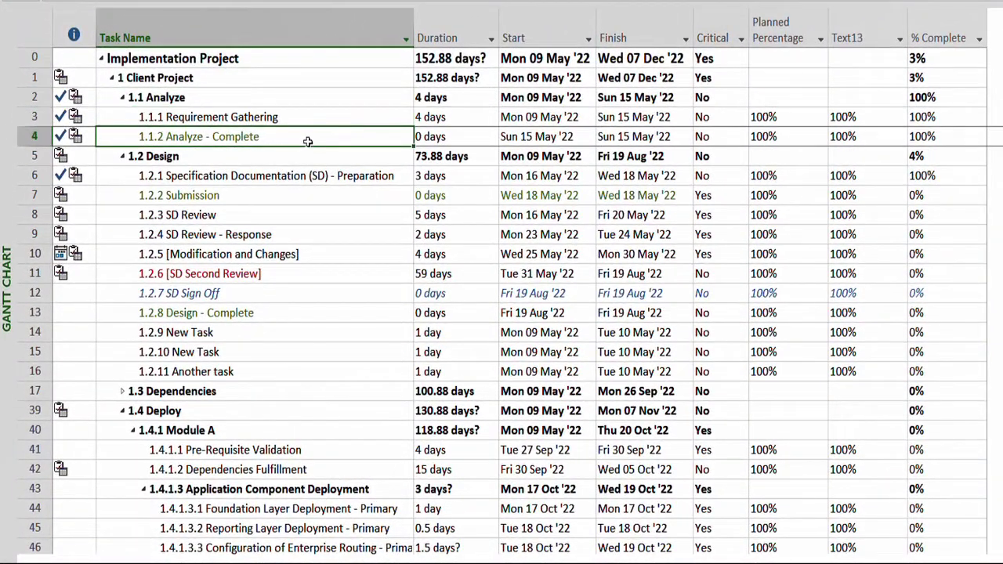
pyautogui.click(308, 101)
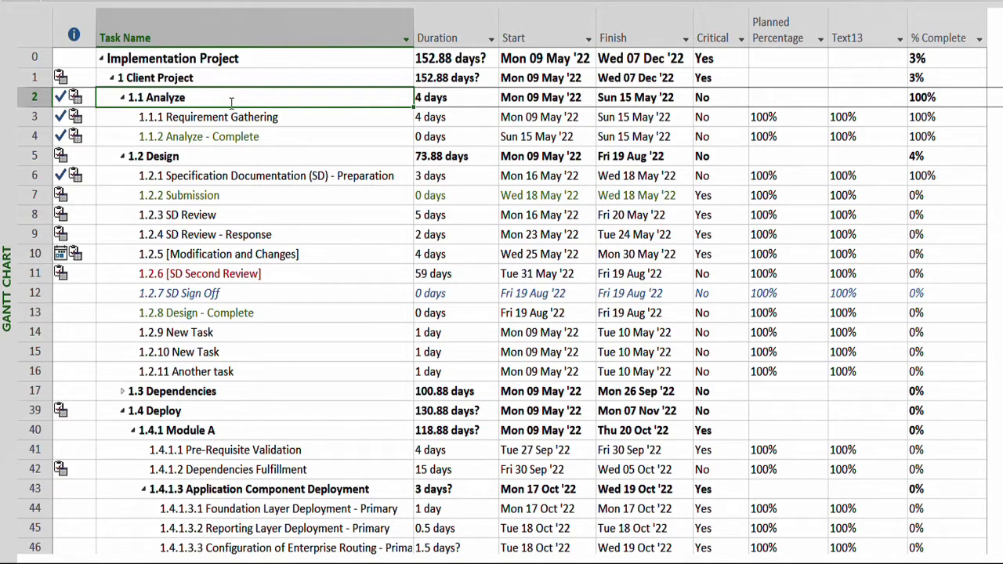
pyautogui.click(434, 102)
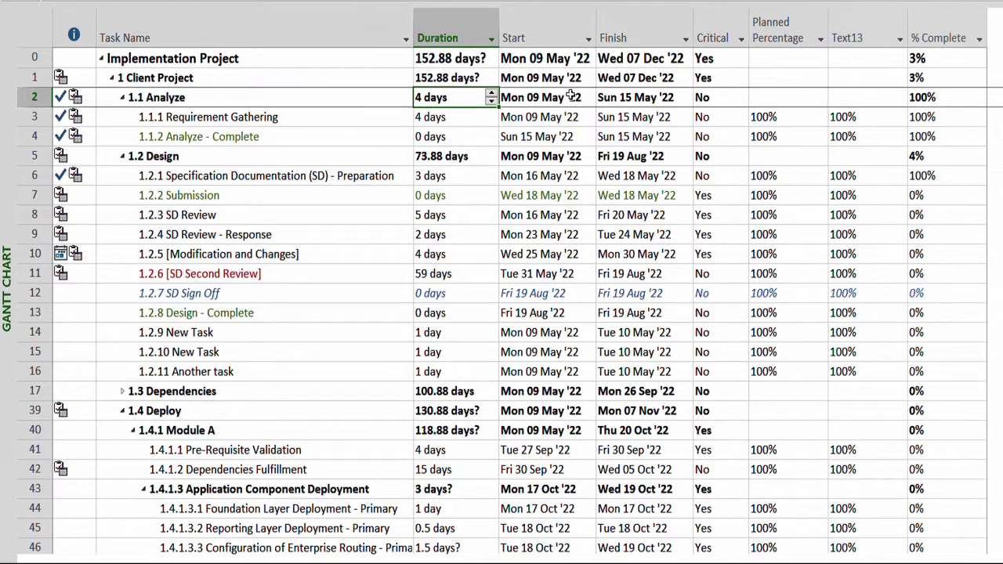
pyautogui.click(570, 96)
pyautogui.click(654, 98)
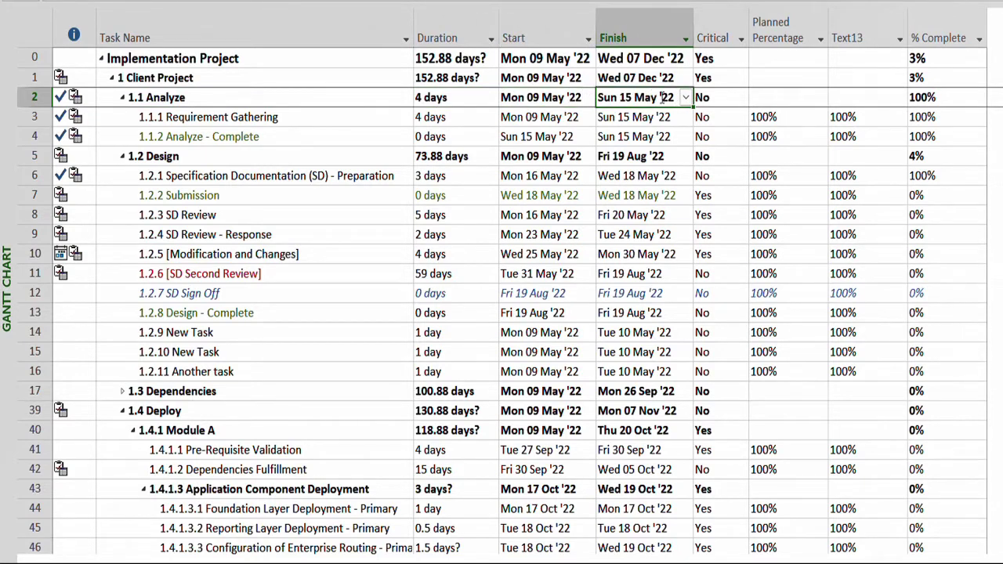
pyautogui.click(567, 119)
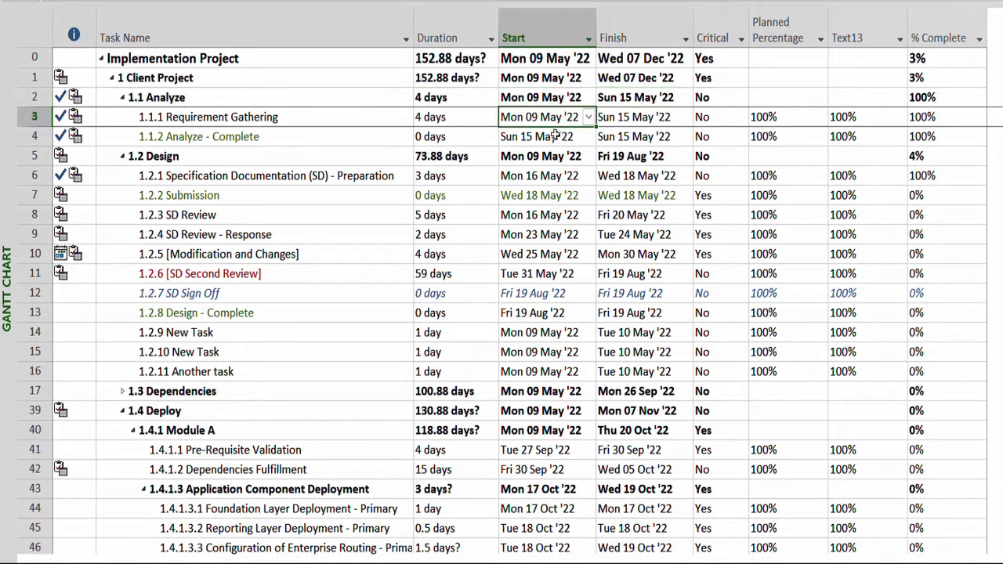
pyautogui.click(364, 121)
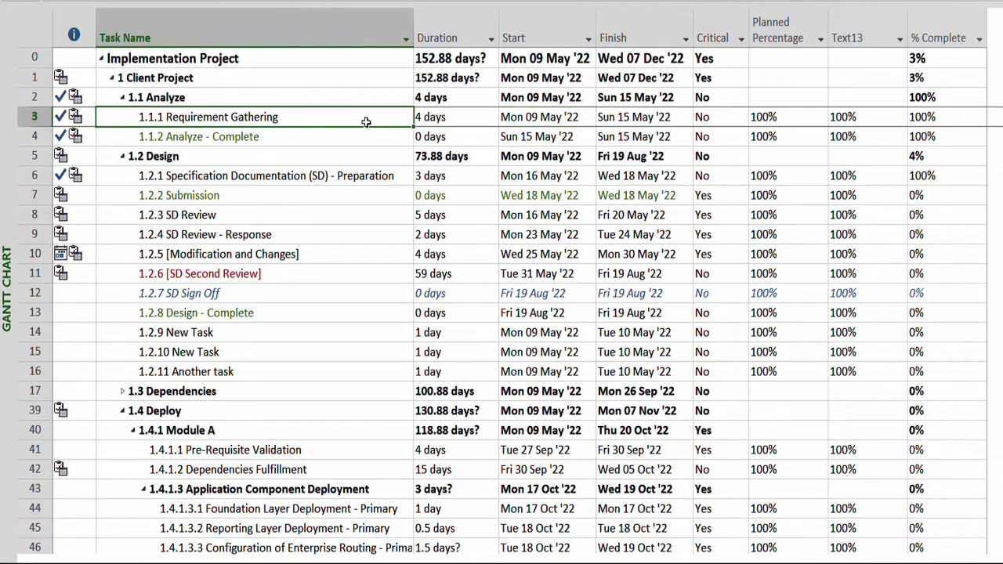
pyautogui.click(317, 136)
pyautogui.click(310, 123)
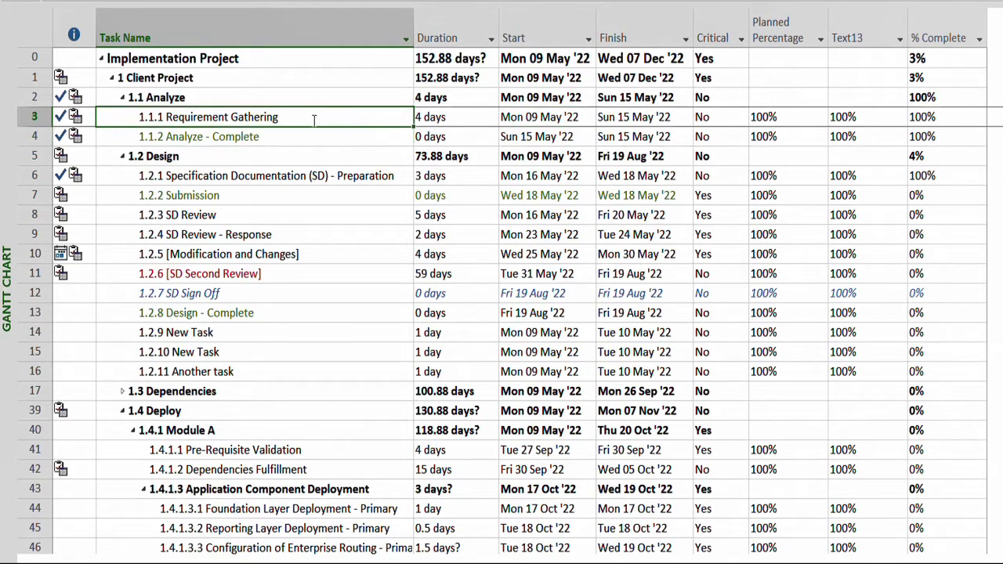
pyautogui.click(268, 101)
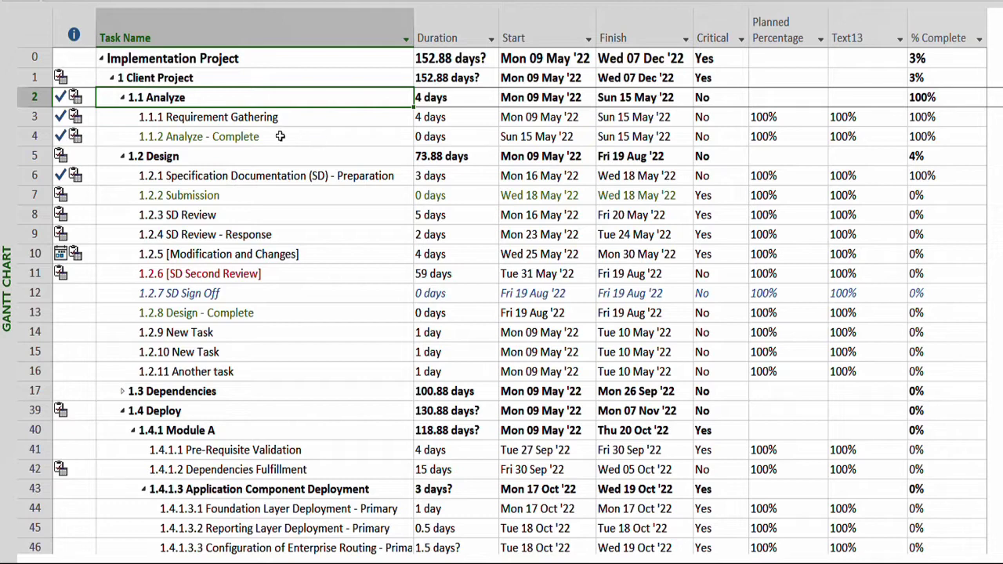
pyautogui.click(246, 120)
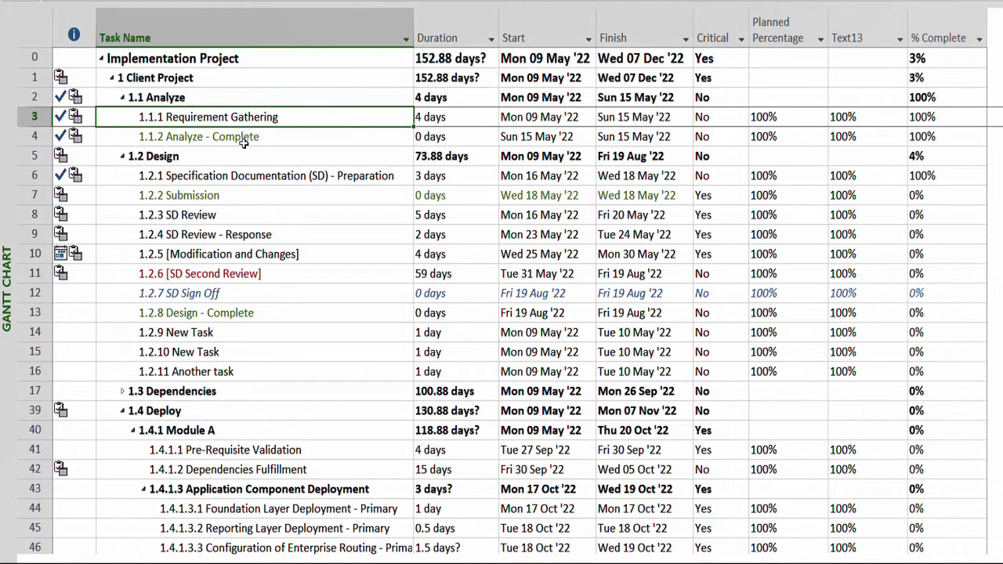
pyautogui.click(245, 139)
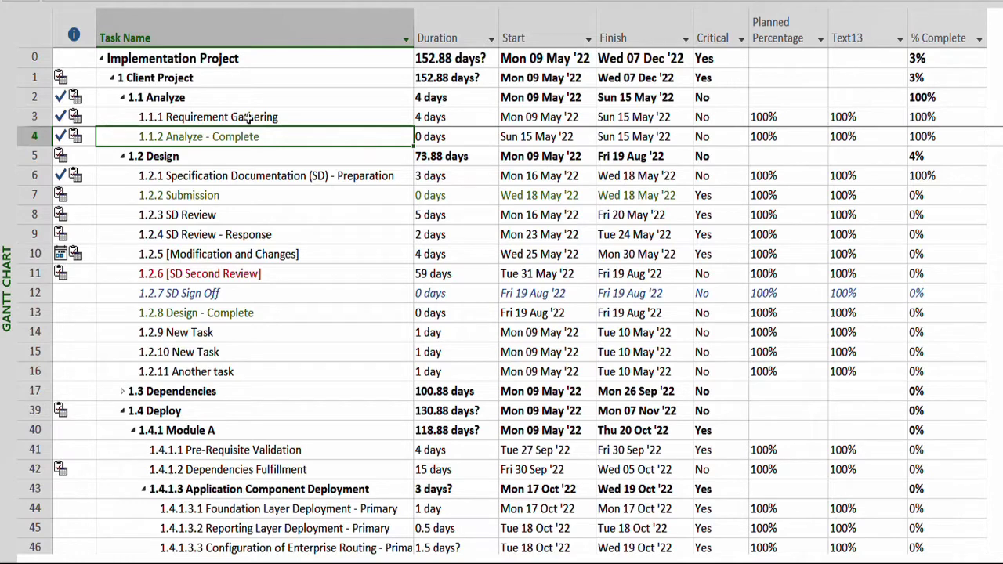
pyautogui.rightClick(37, 97)
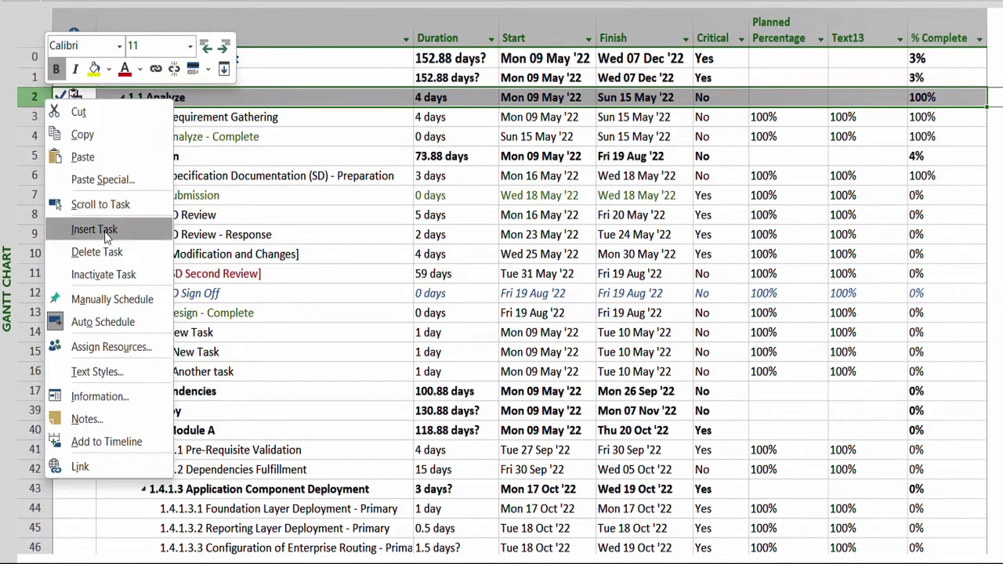
pyautogui.click(105, 252)
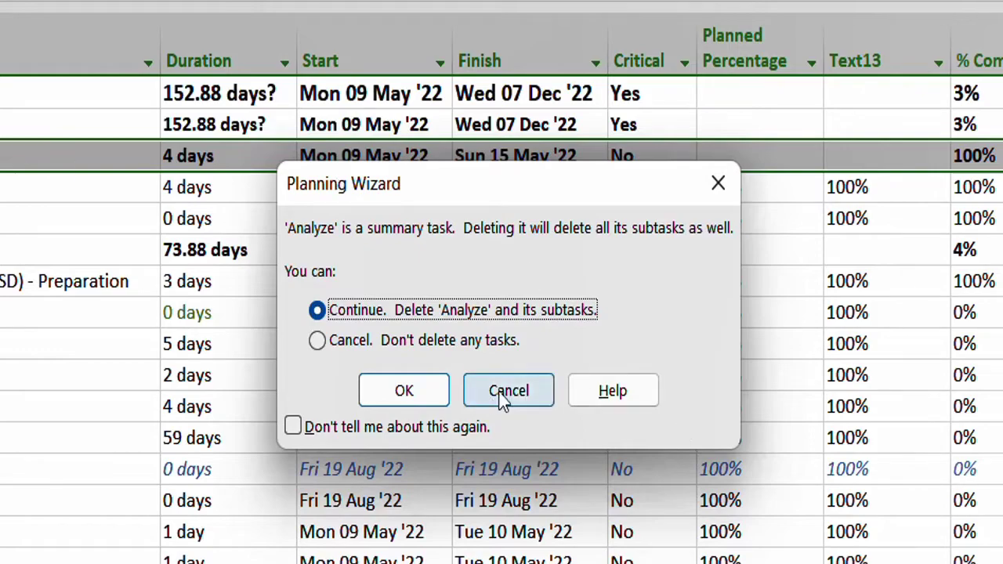
pyautogui.click(535, 394)
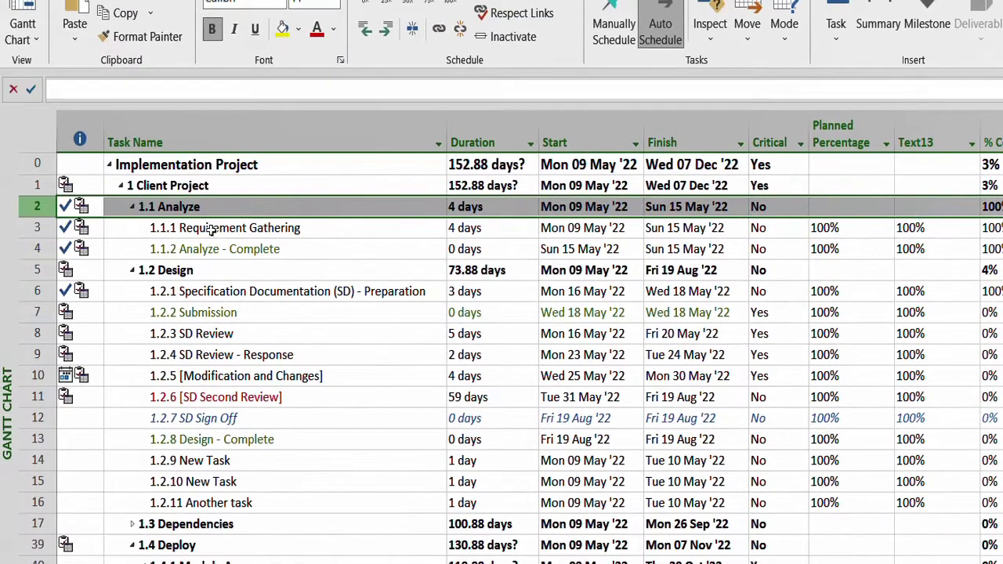
# Outdent the Requirement Gathering and Analyze - Complete subtasks one level, out of the Analyze summary task.
pyautogui.click(214, 228)
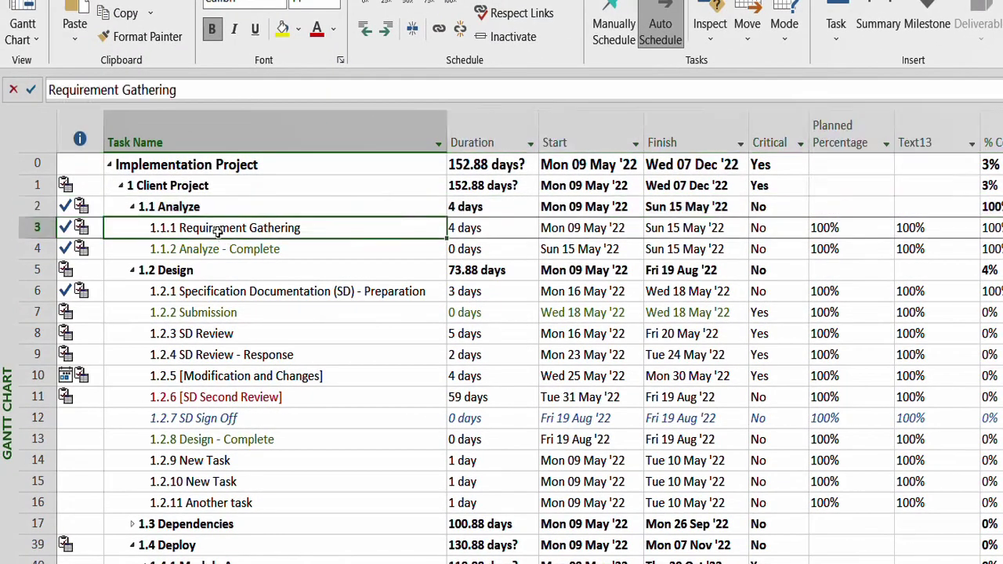
pyautogui.click(219, 249)
pyautogui.click(213, 210)
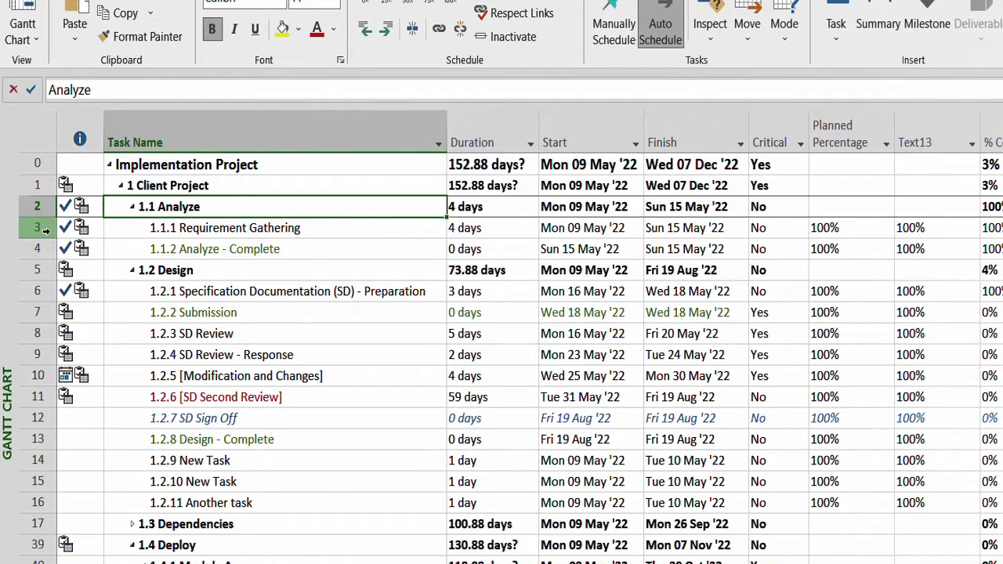
pyautogui.moveTo(45, 229); pyautogui.dragTo(49, 256)
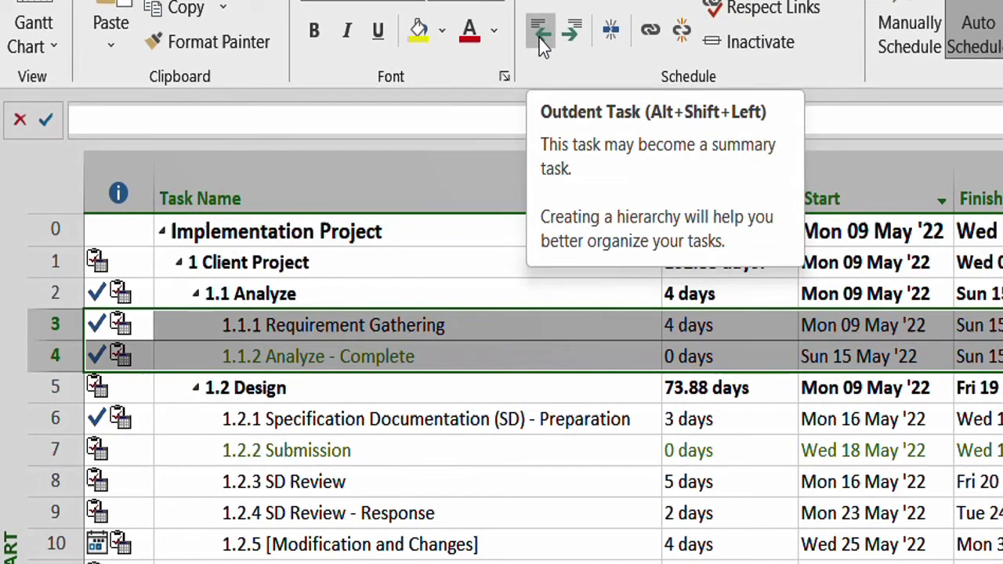
pyautogui.click(542, 46)
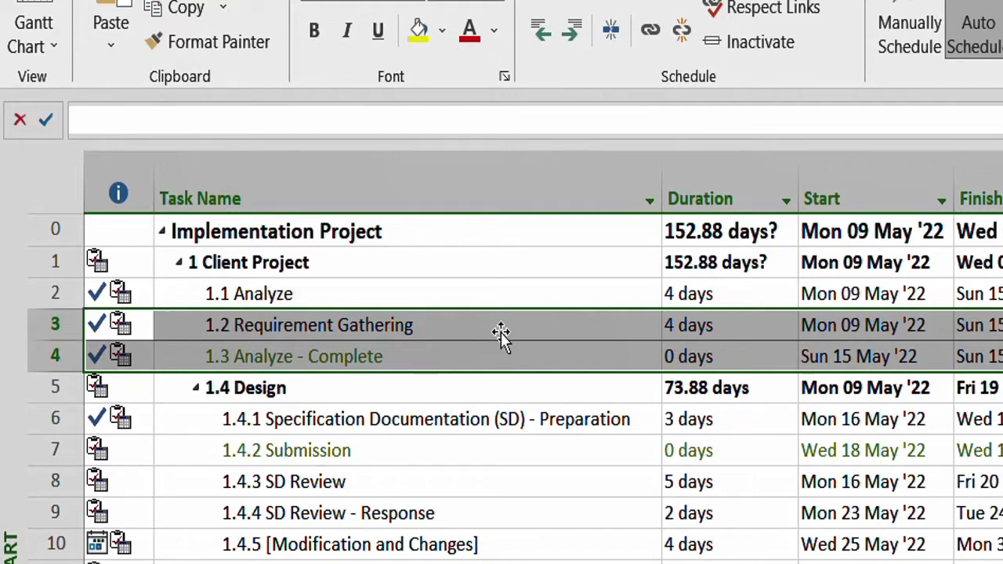
# Delete only the Analyze task under Client Project, accepting the deletion despite its reported progress.
pyautogui.click(454, 318)
pyautogui.click(53, 294)
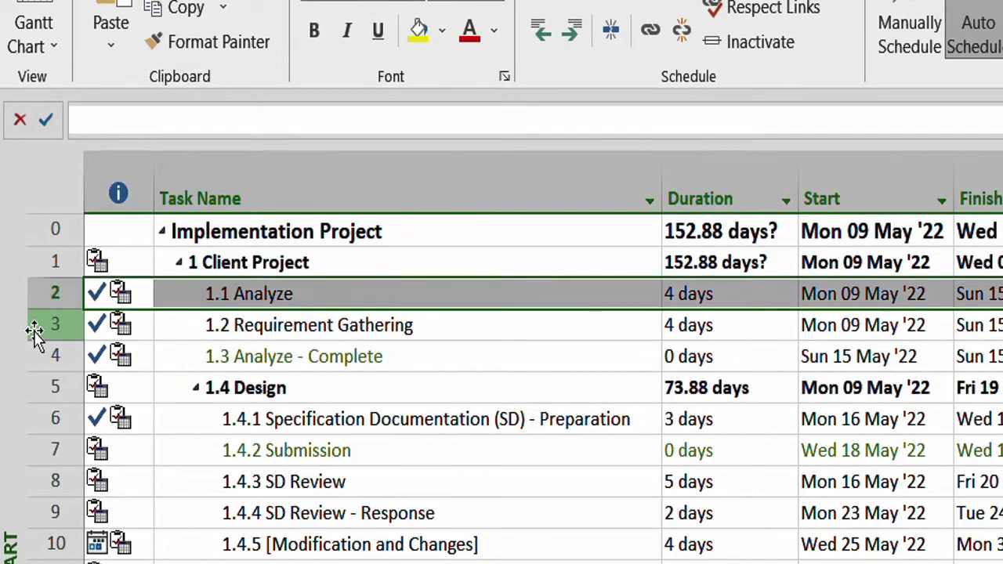
pyautogui.rightClick(60, 298)
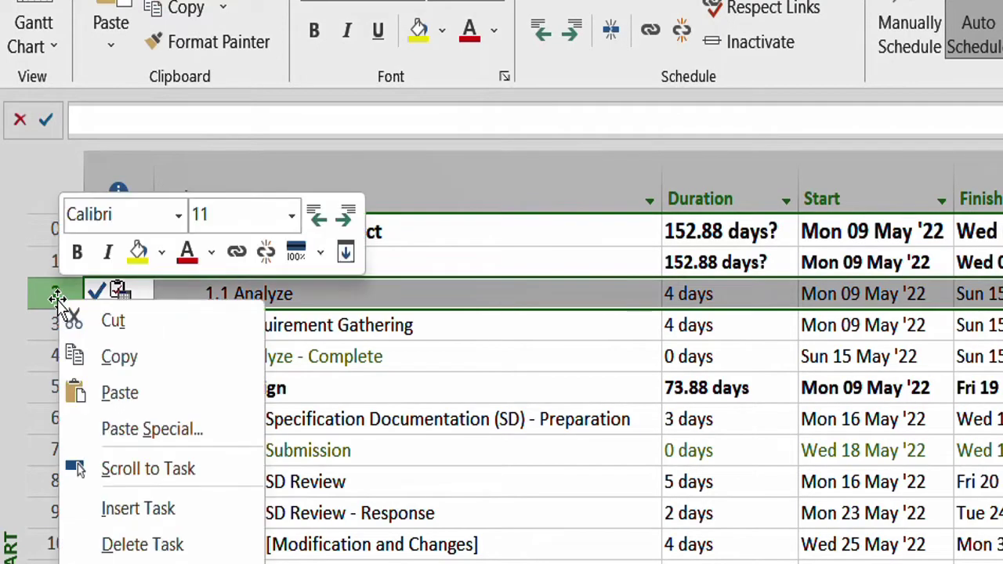
pyautogui.click(131, 542)
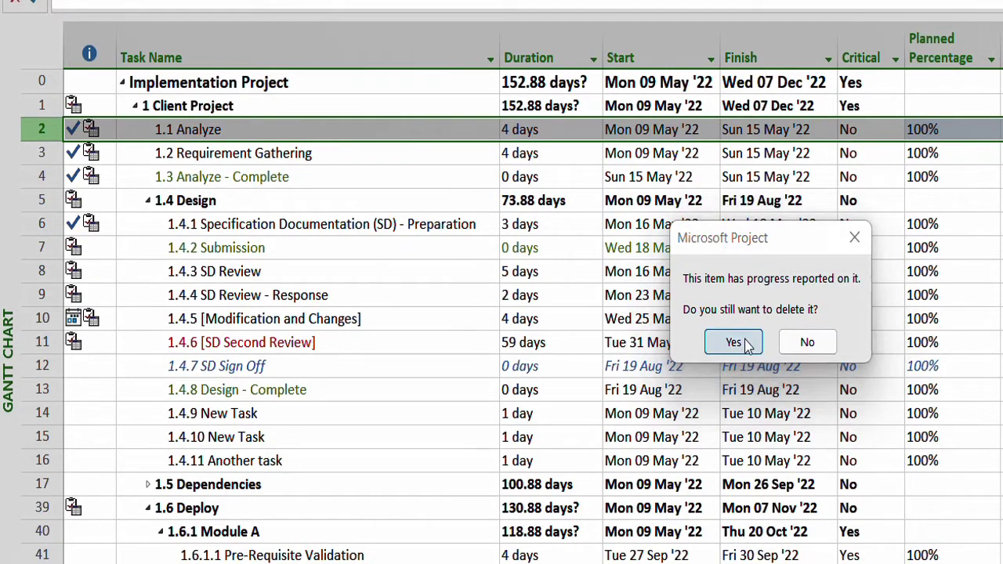
pyautogui.click(733, 342)
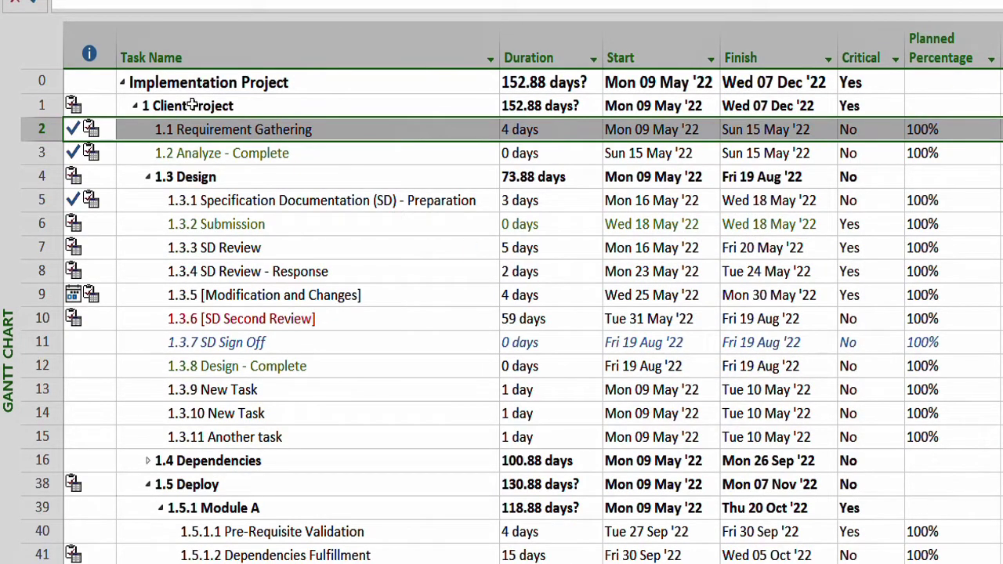
# Check that Requirement Gathering and Analyze - Complete sit under Client Project, collapsing and re-expanding its outline.
pyautogui.click(232, 161)
pyautogui.click(243, 131)
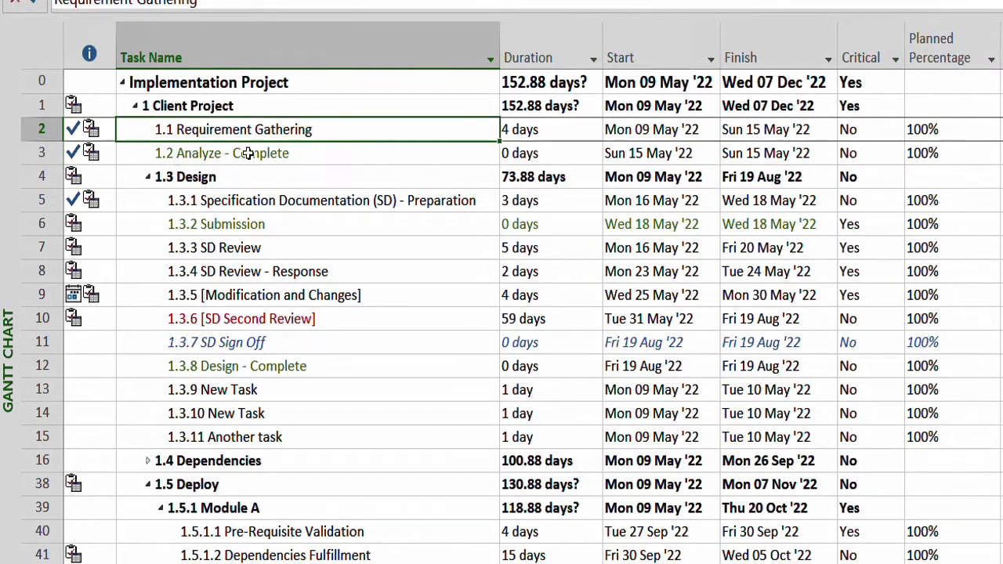
pyautogui.click(251, 154)
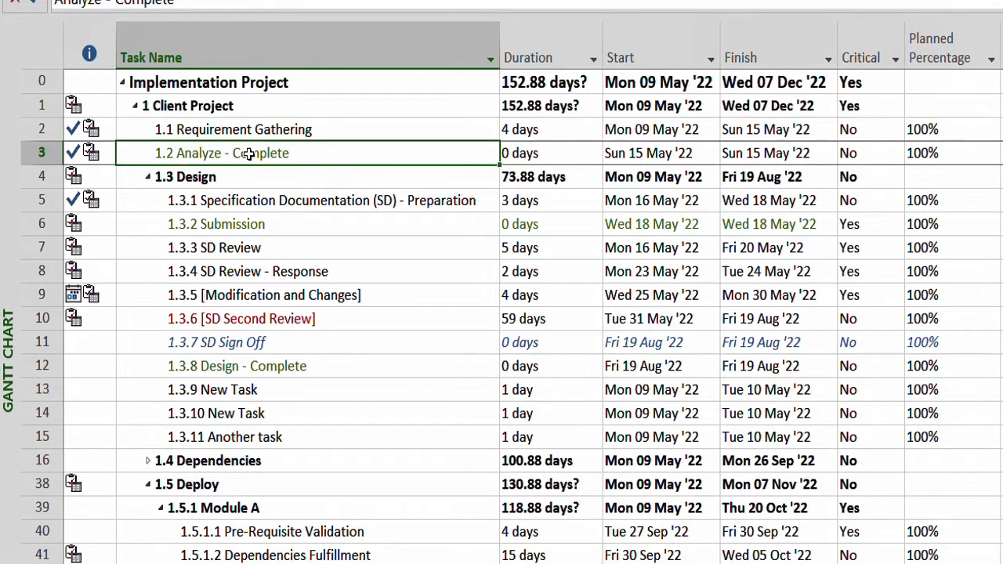
pyautogui.click(215, 108)
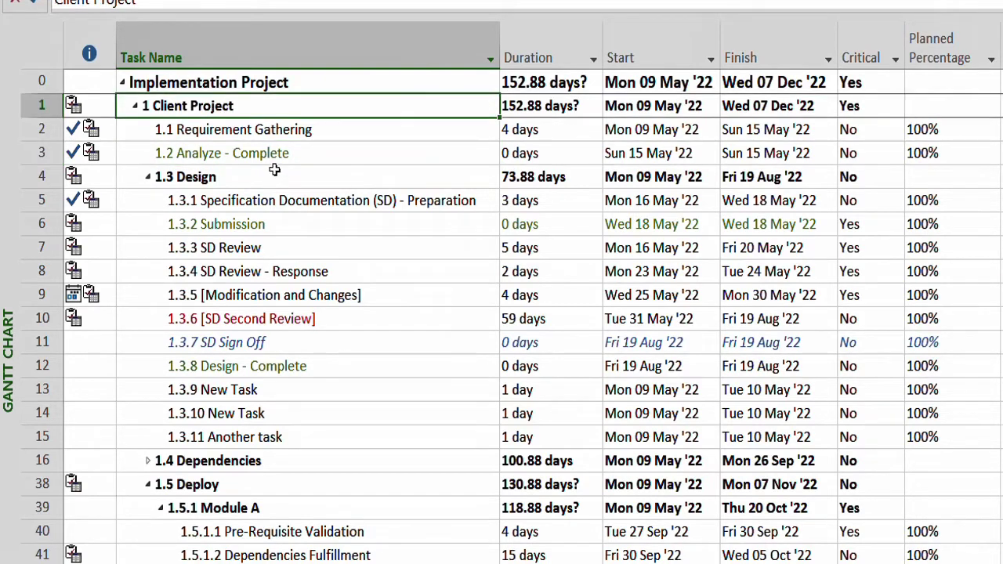
pyautogui.click(136, 105)
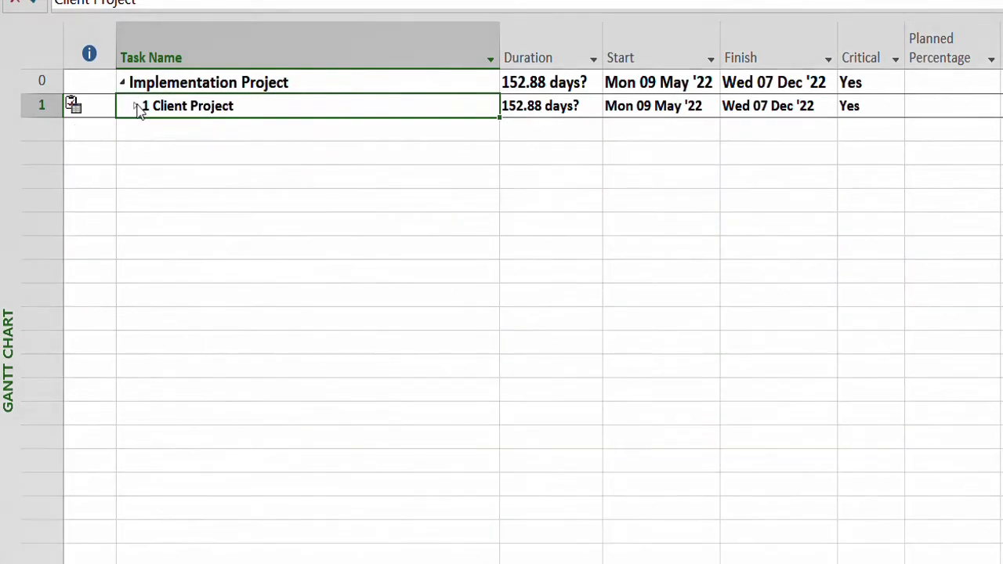
pyautogui.click(136, 105)
# Delete the Requirement Gathering task under Client Project, accepting the deletion despite its reported progress.
pyautogui.click(323, 152)
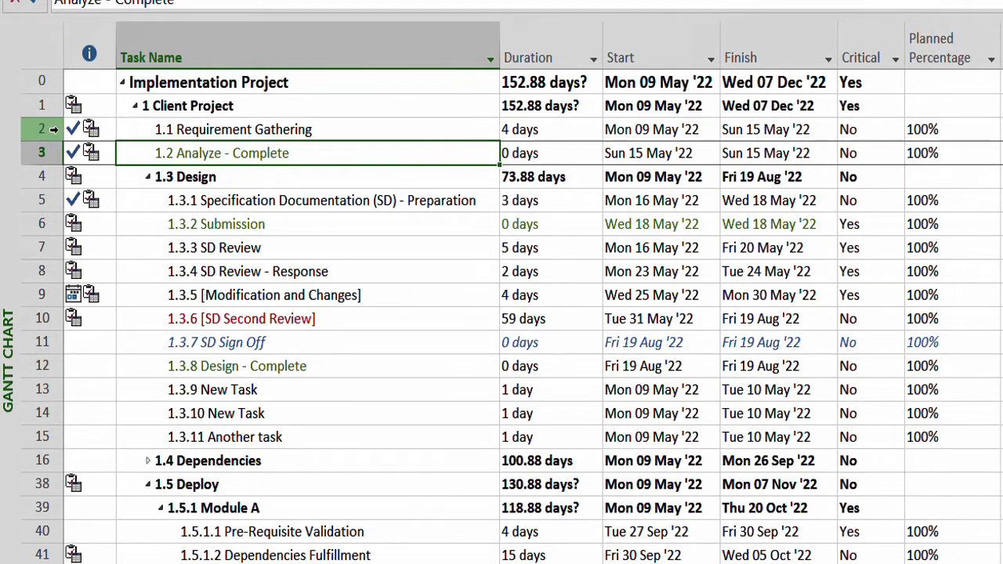
pyautogui.click(51, 130)
pyautogui.rightClick(51, 130)
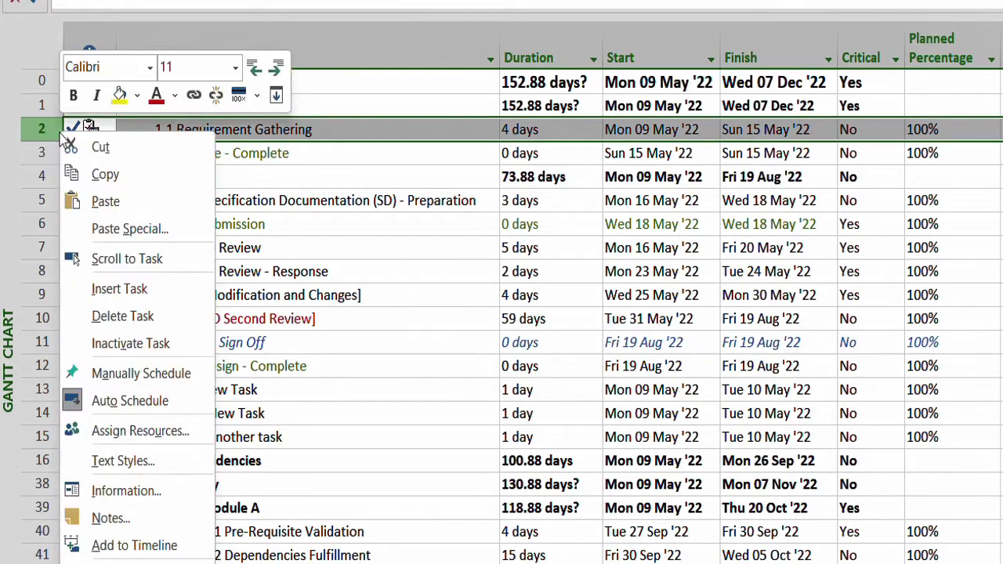
pyautogui.click(157, 312)
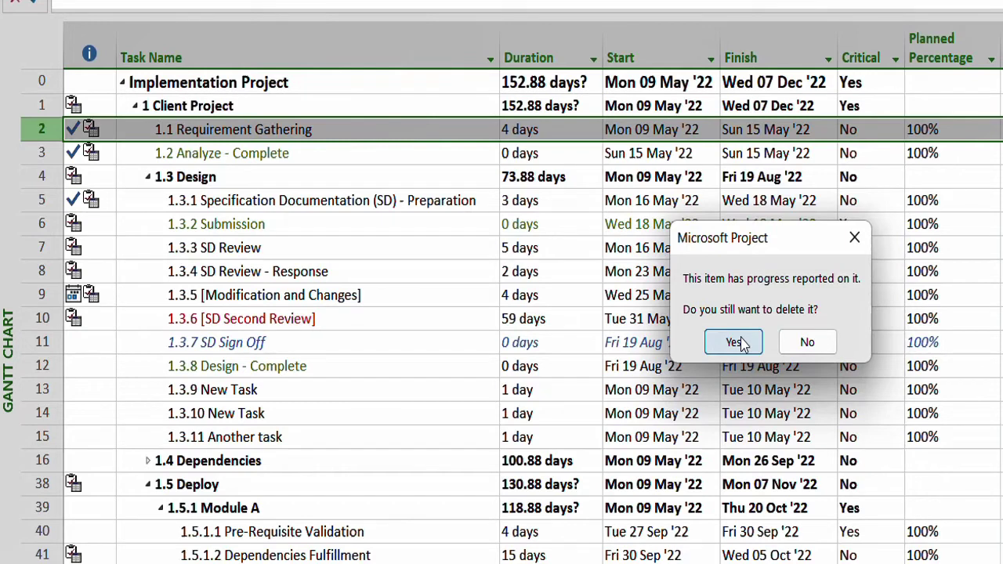
pyautogui.click(734, 342)
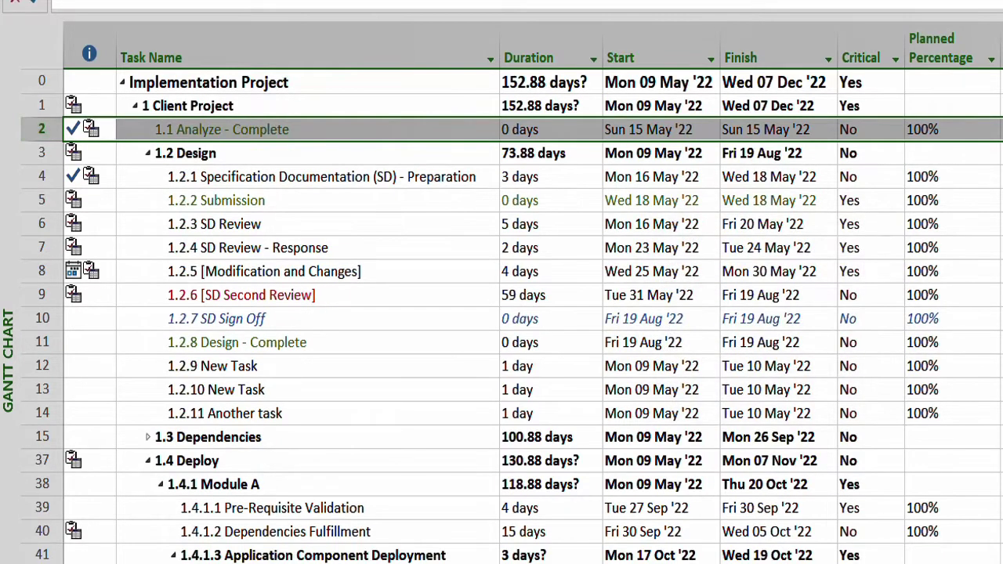